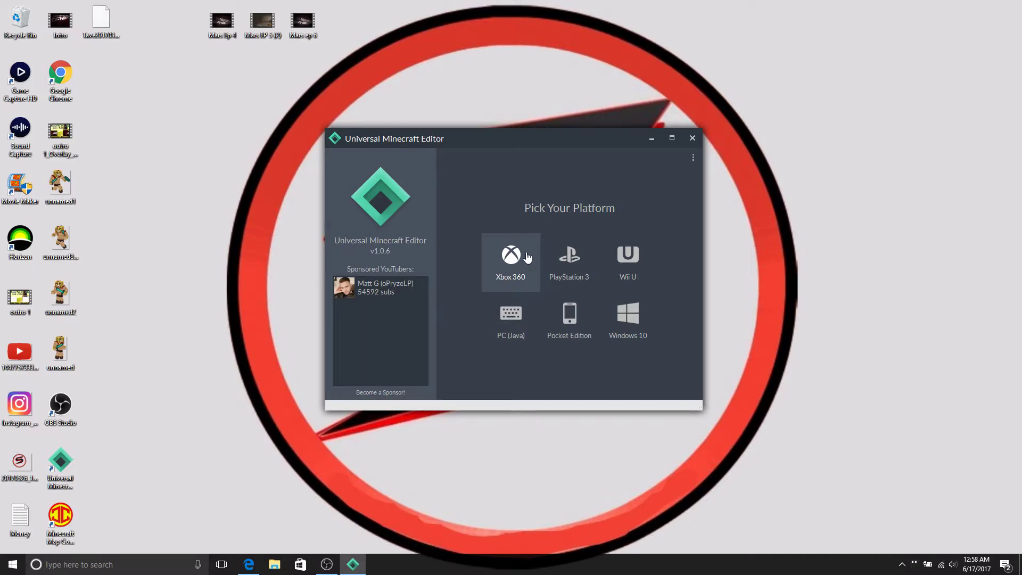
# Choose the Xbox 360 platform and scroll the saved worlds list to Factions Ruby
pyautogui.click(502, 264)
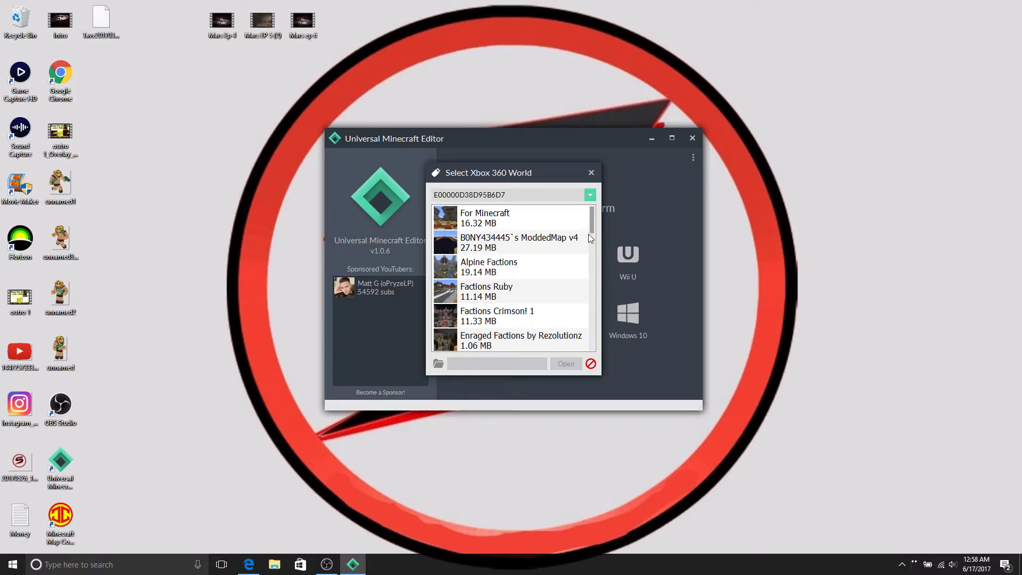
pyautogui.moveTo(591, 227); pyautogui.dragTo(582, 250)
# Open the Factions Ruby world and the Chunk Locator, switching between map overlay and chunk views
pyautogui.doubleClick(519, 208)
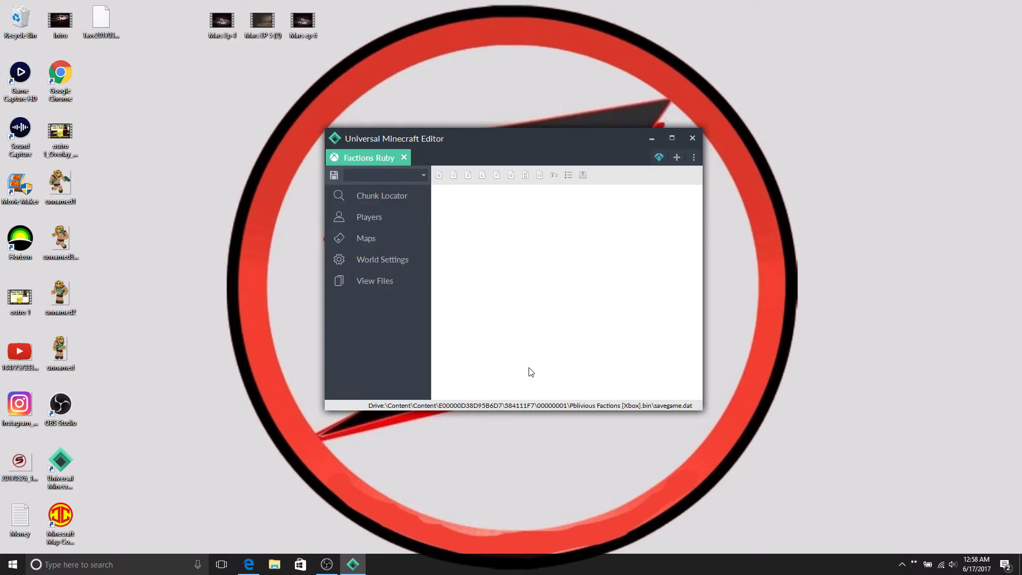
pyautogui.click(389, 202)
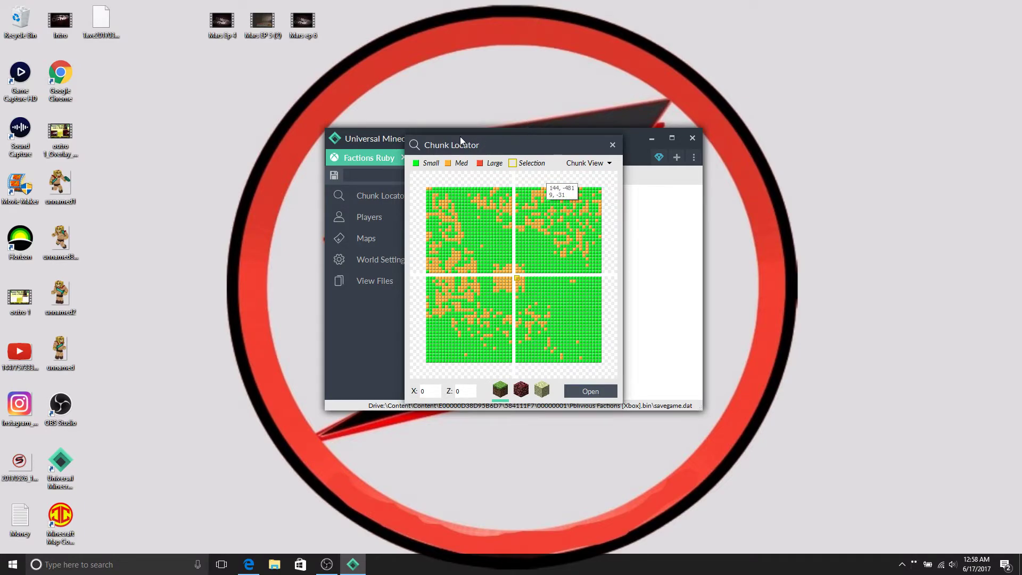
pyautogui.click(590, 169)
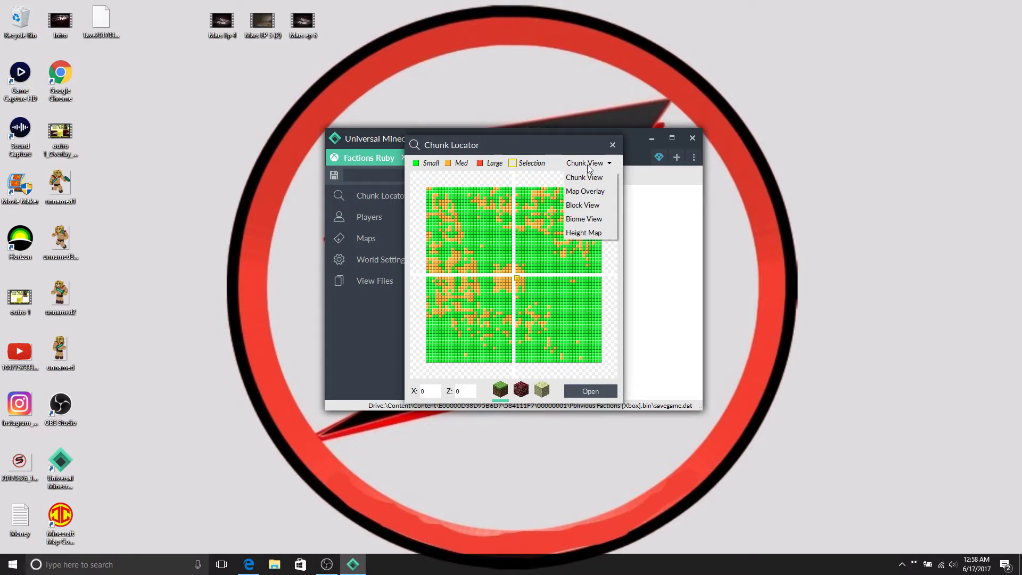
pyautogui.click(587, 192)
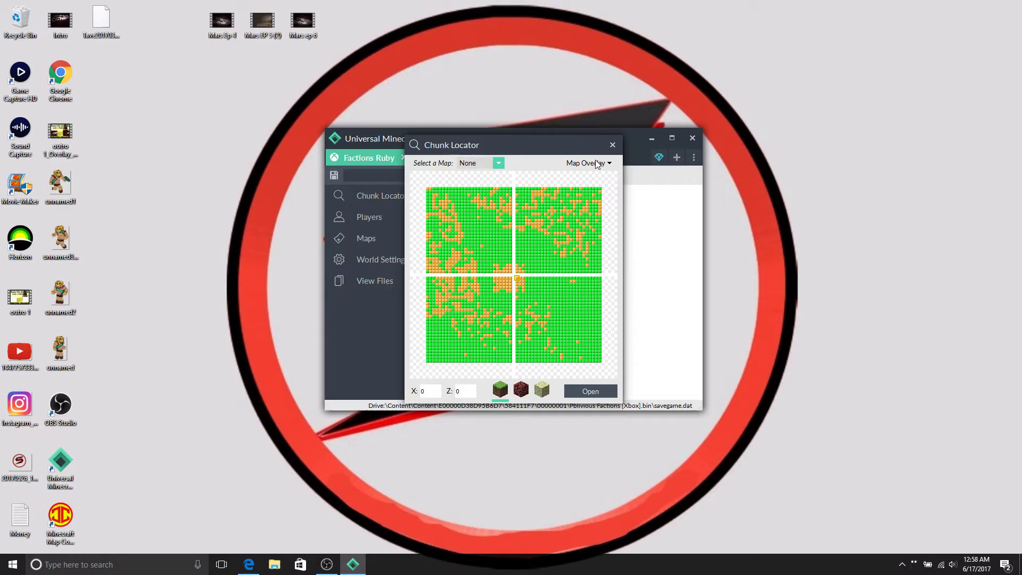
pyautogui.click(596, 164)
pyautogui.click(584, 177)
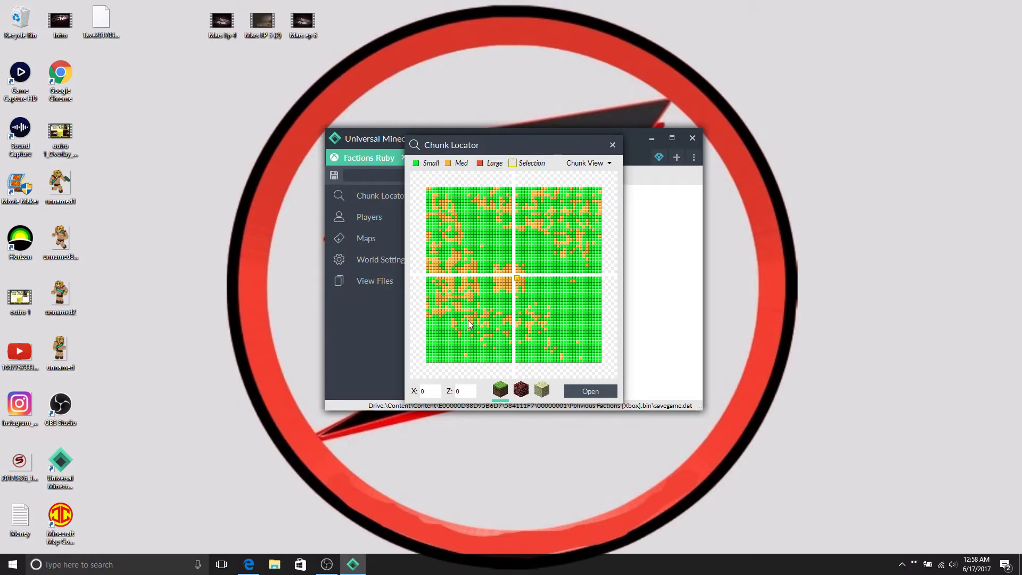
# Enter X -12 and Z 57 in the locator to load chunk [-1, 3]
pyautogui.doubleClick(428, 390)
pyautogui.press('BackSpace')
pyautogui.write('-1')
pyautogui.click(463, 397)
pyautogui.press('BackSpace')
pyautogui.write('57')
pyautogui.press('Return')
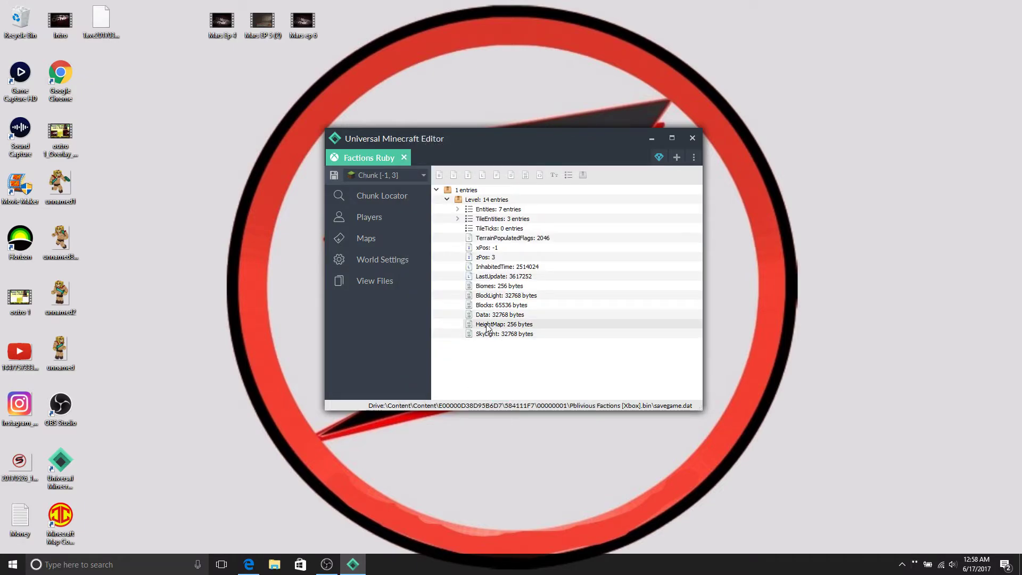
# Expand the Entities tag, peeking into the first villager's entries and the Specialty Mods panel
pyautogui.click(456, 209)
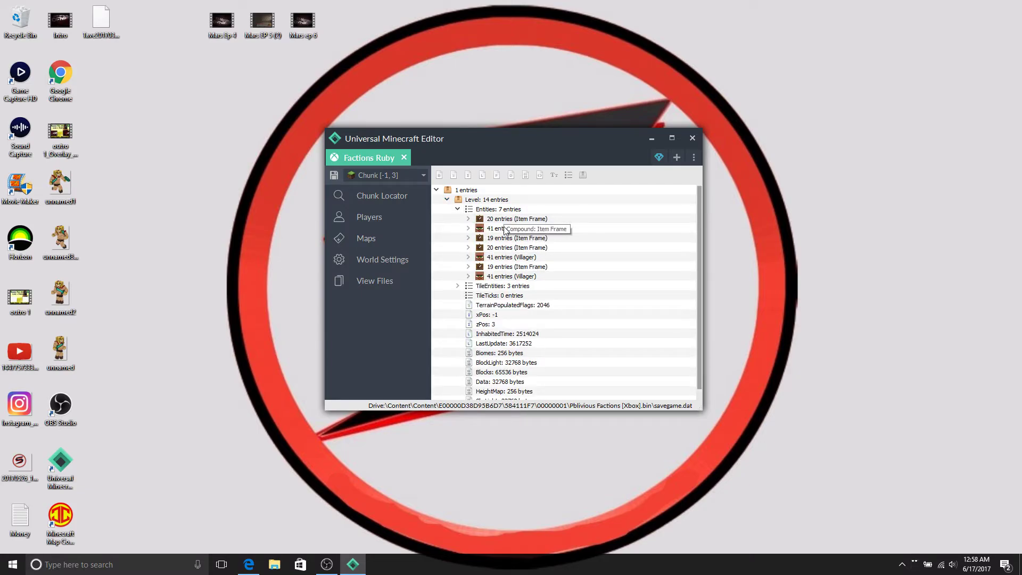
pyautogui.click(469, 229)
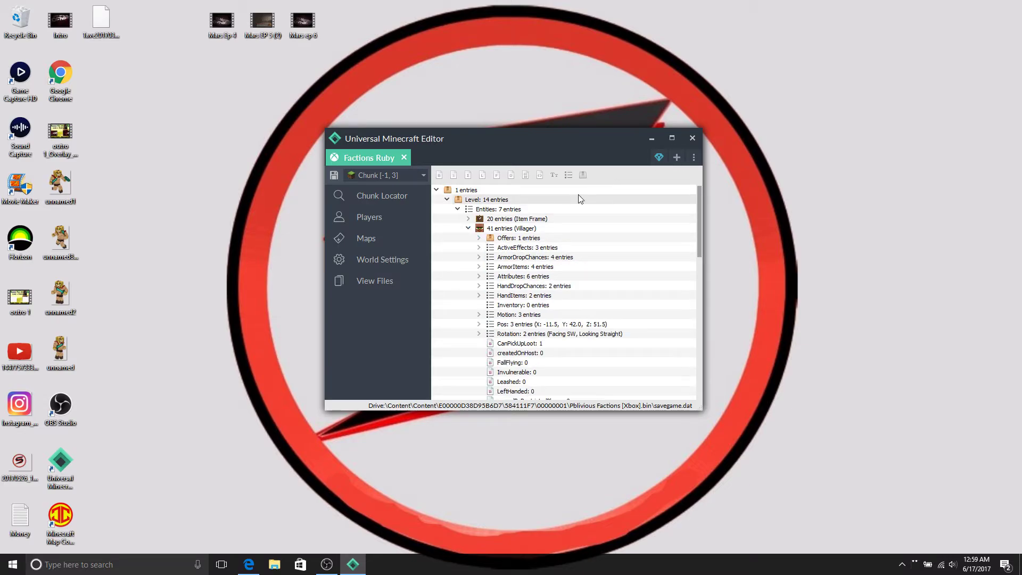
pyautogui.click(468, 228)
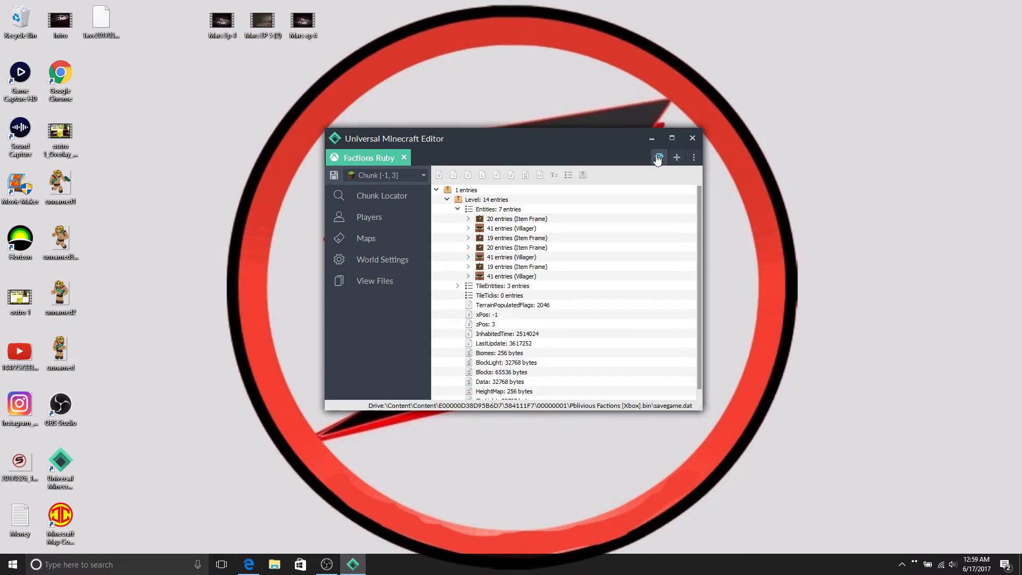
pyautogui.click(659, 157)
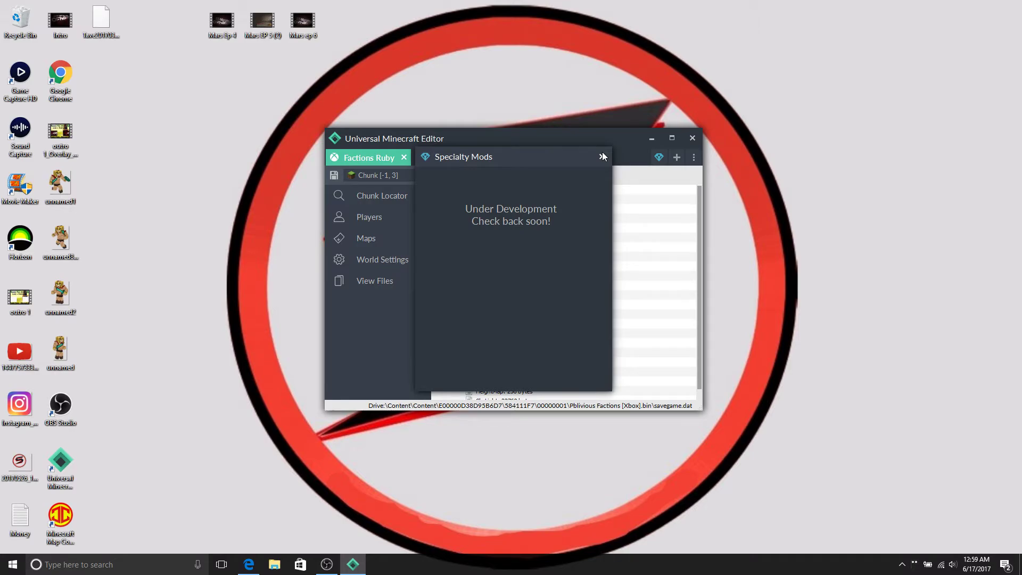
pyautogui.click(602, 154)
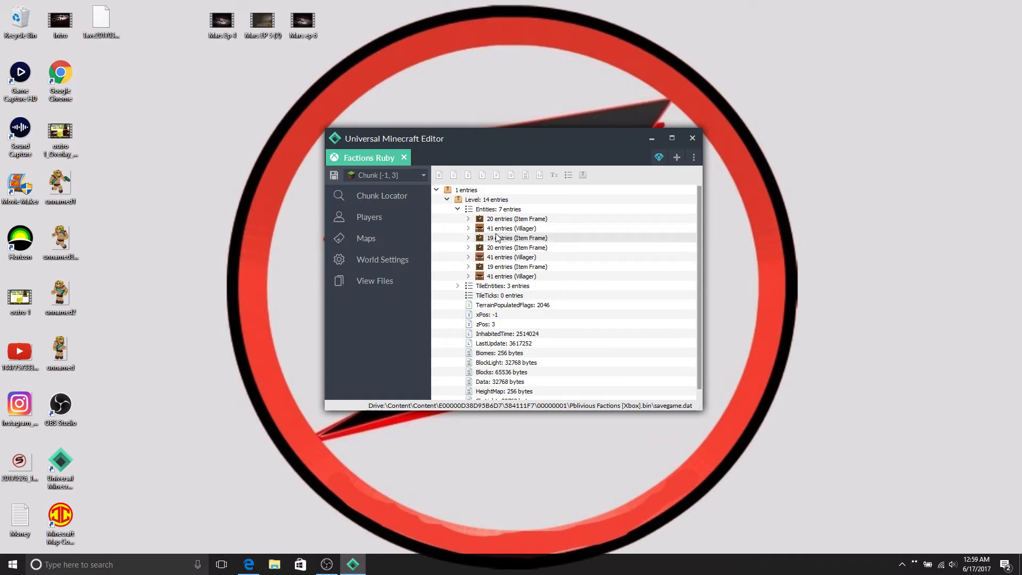
pyautogui.click(468, 228)
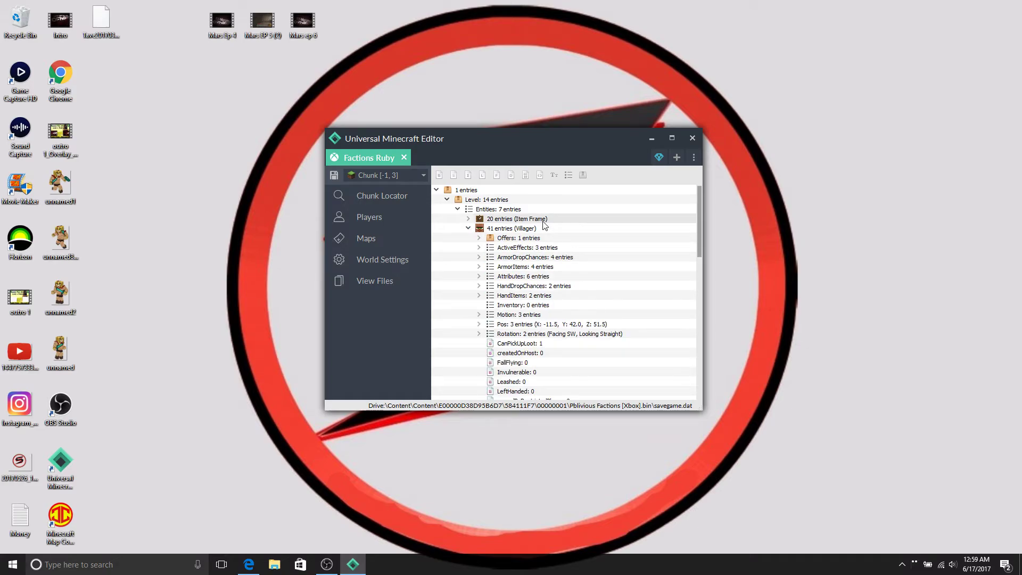
pyautogui.click(469, 229)
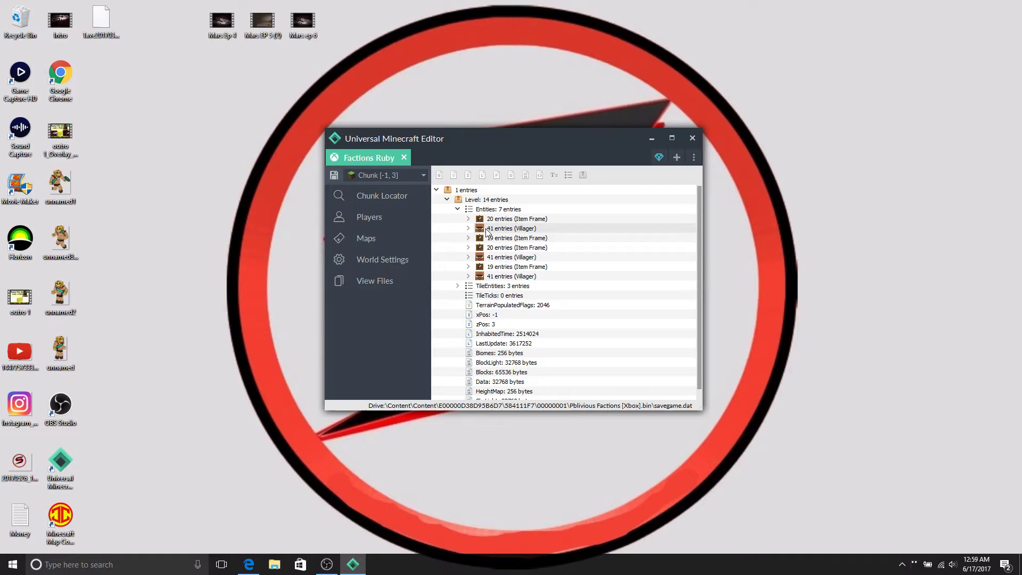
# View the first villager's second trade through its Edit Trades menu
pyautogui.rightClick(488, 232)
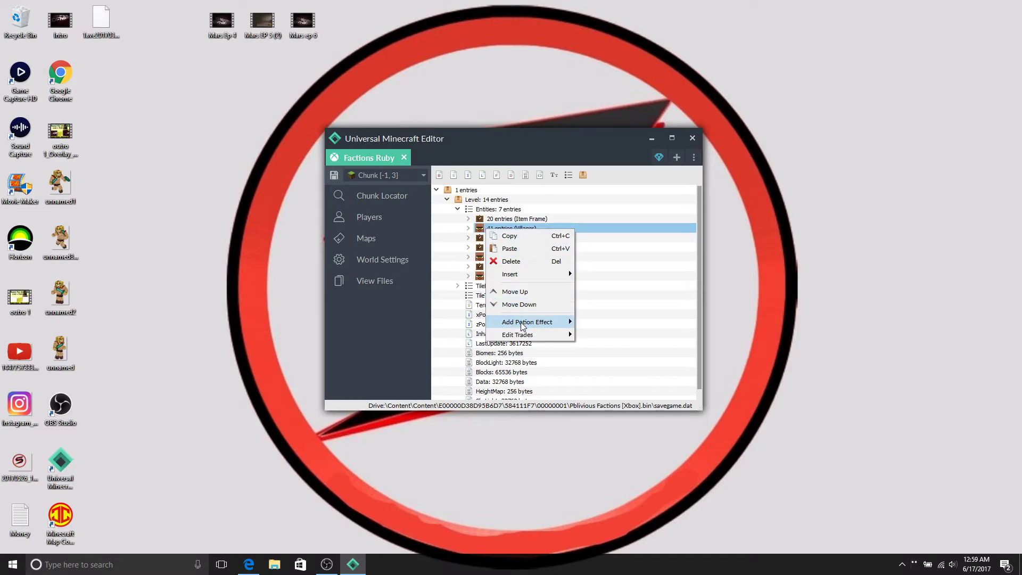
pyautogui.moveTo(524, 335)
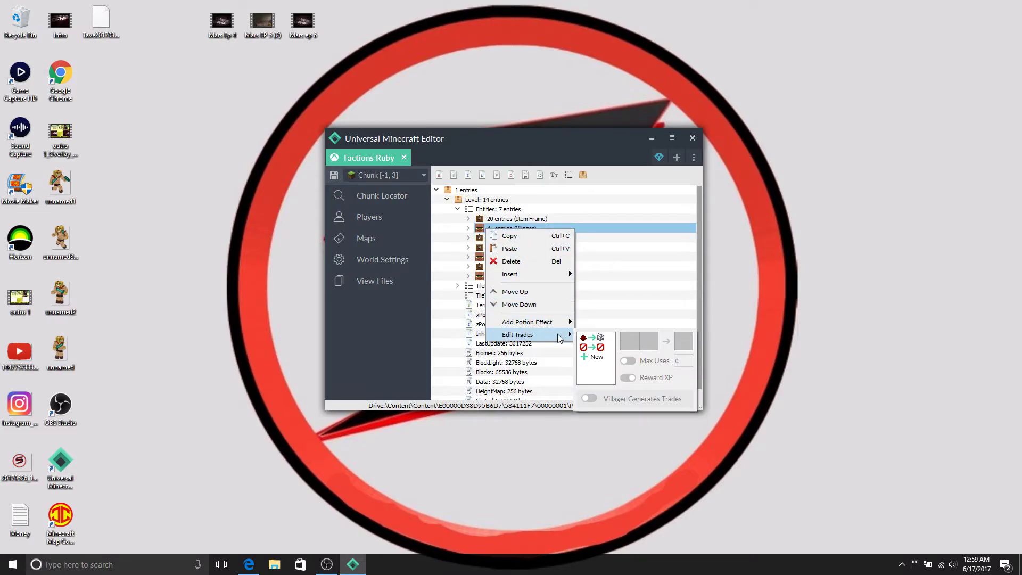
pyautogui.click(598, 348)
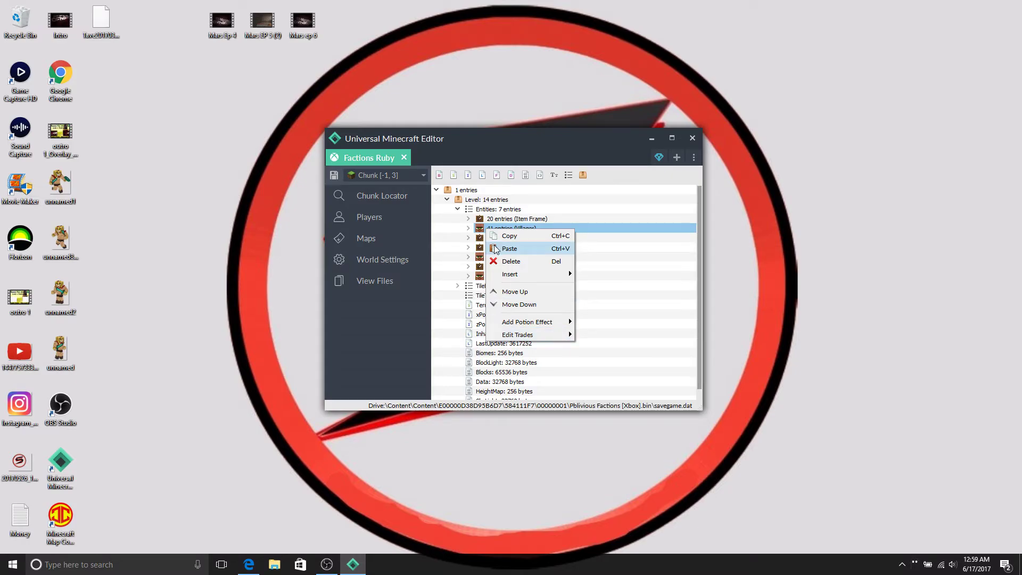
# Dismiss the entity action menu and select the second villager entity
pyautogui.moveTo(531, 326)
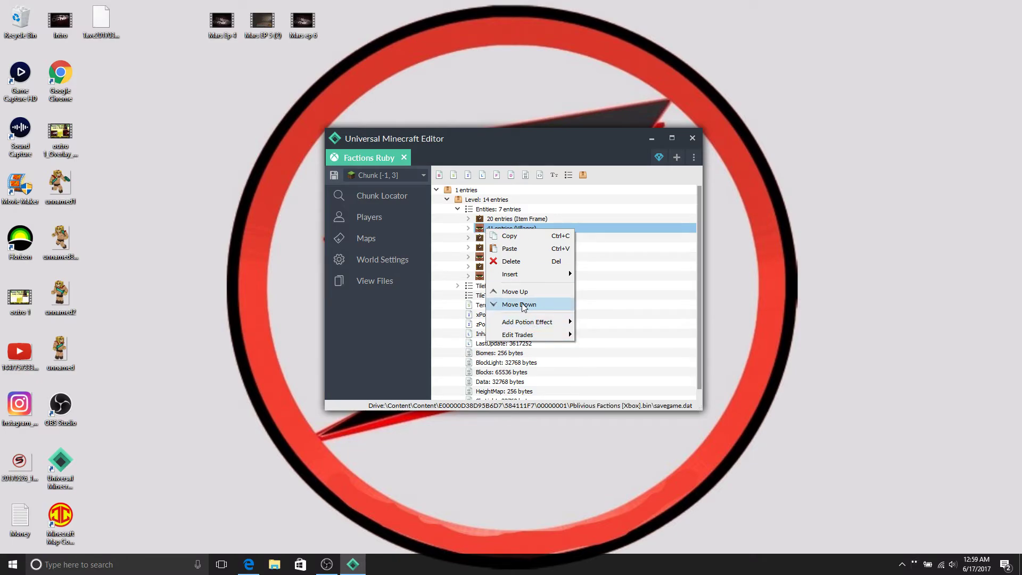
pyautogui.click(649, 335)
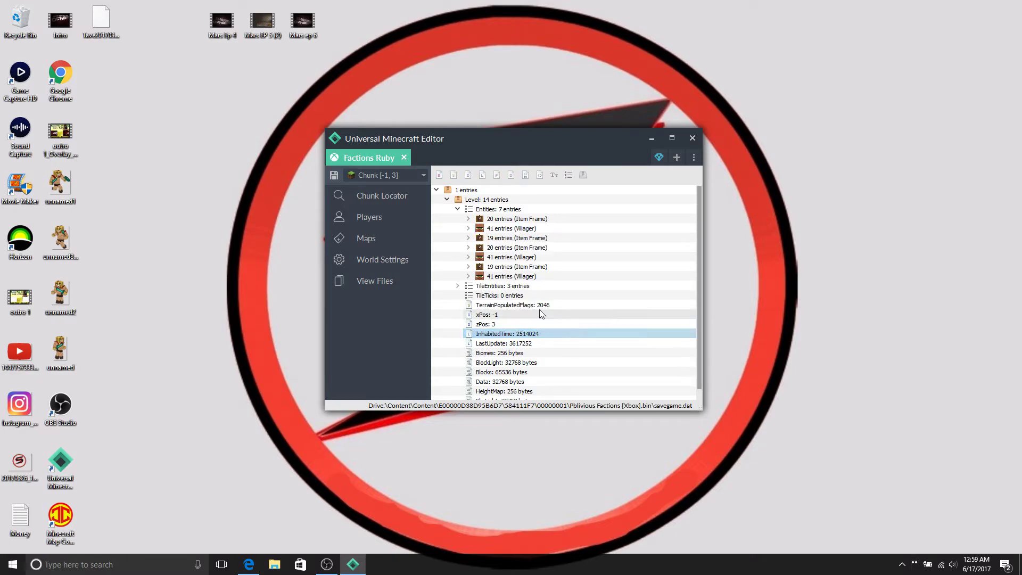
pyautogui.click(508, 258)
# Browse the second villager's trades (16 for 1, 32 emeralds, 64 for 5), turning off Reward XP on one
pyautogui.rightClick(508, 258)
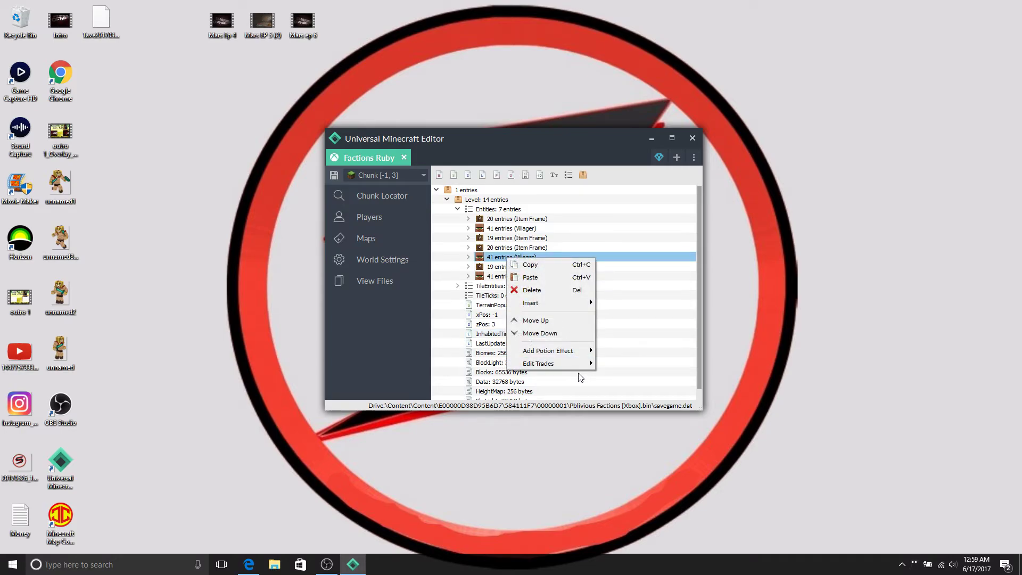
pyautogui.moveTo(580, 364)
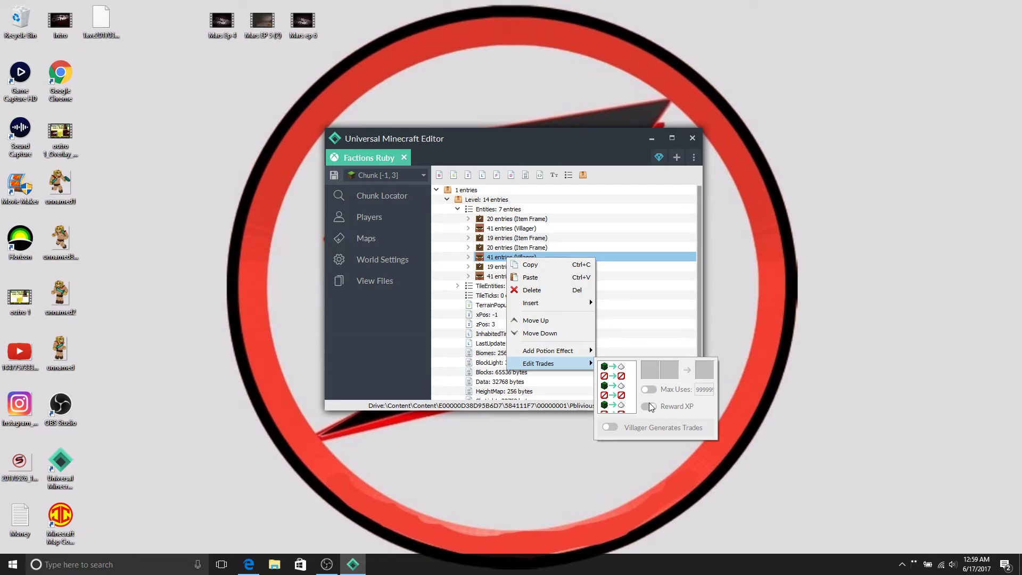
pyautogui.click(619, 385)
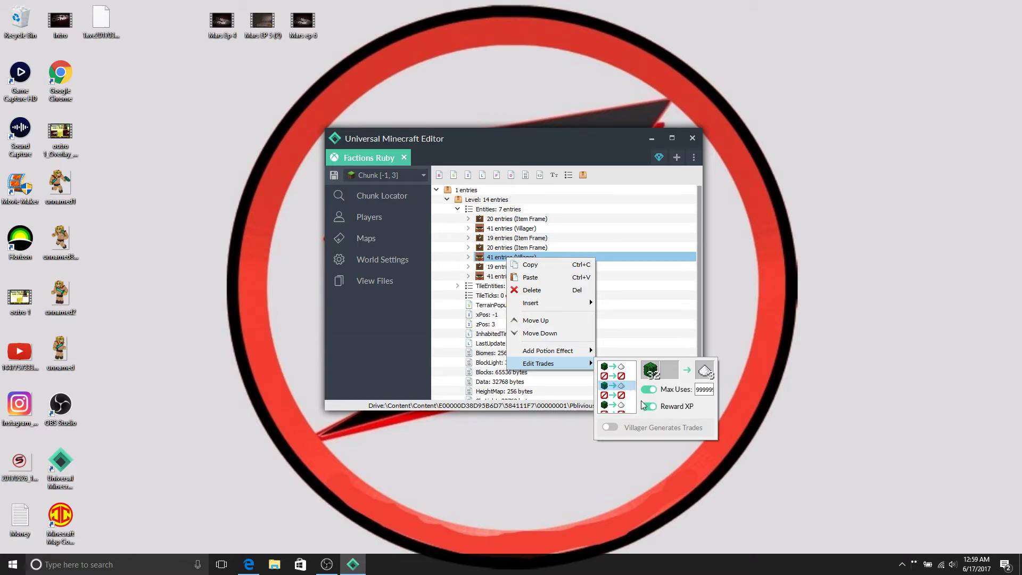
pyautogui.click(616, 367)
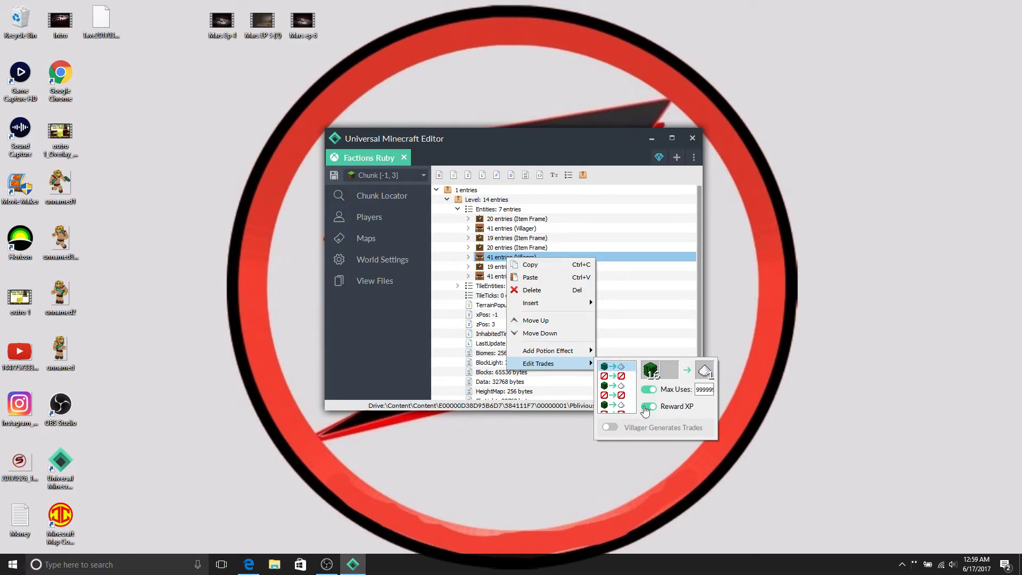
pyautogui.click(617, 384)
pyautogui.click(630, 405)
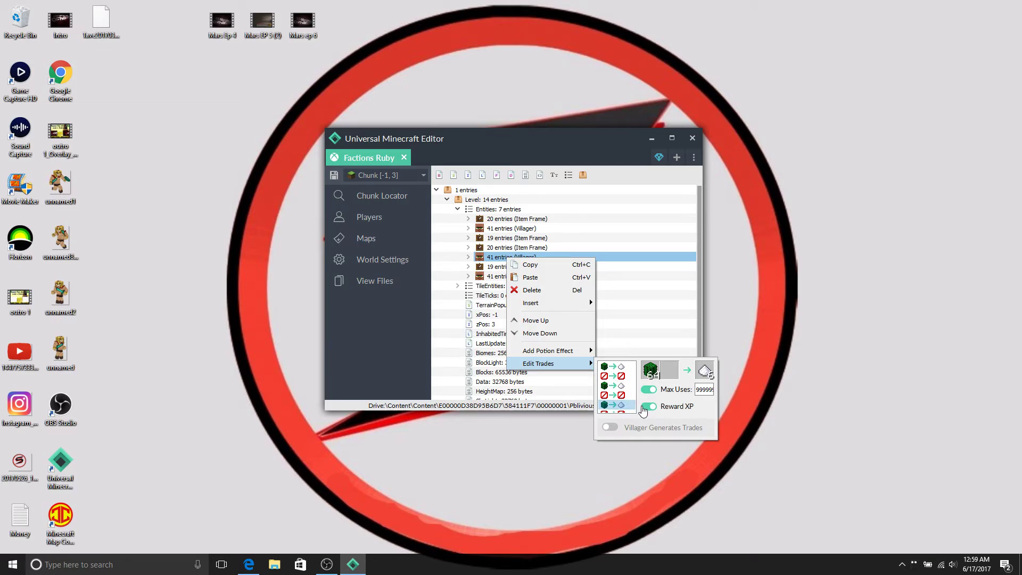
pyautogui.click(643, 408)
pyautogui.click(629, 413)
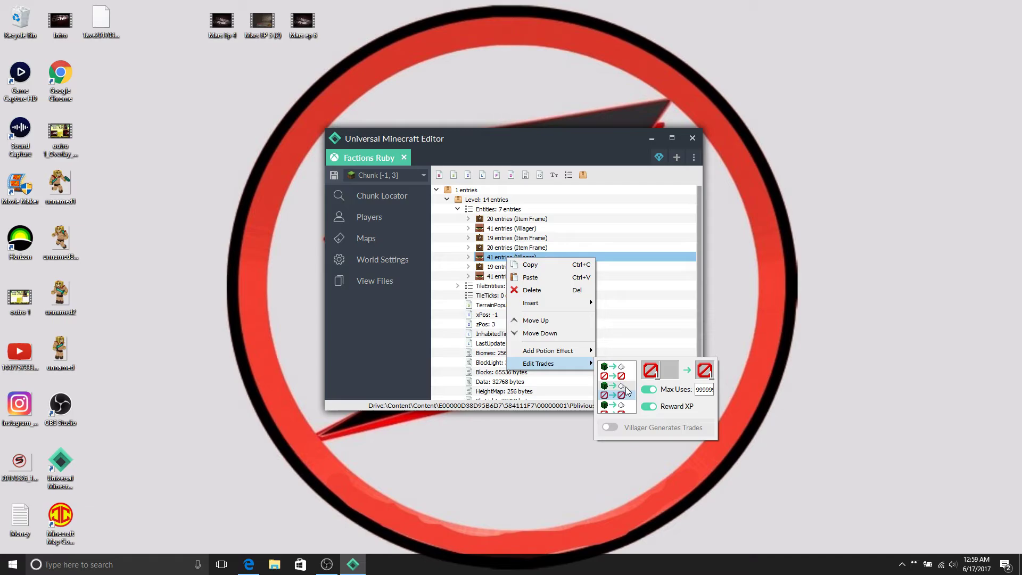
pyautogui.click(626, 385)
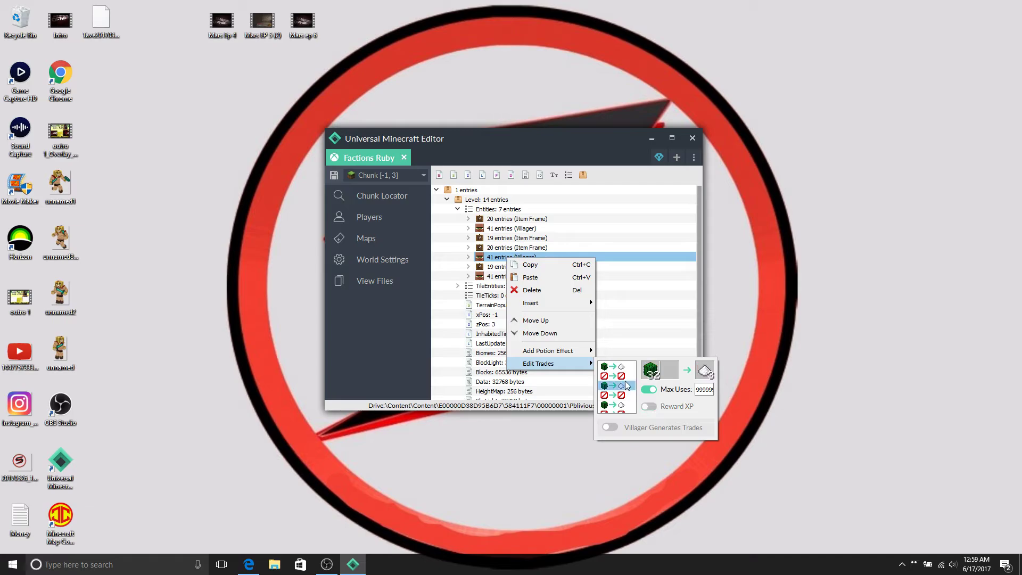
pyautogui.click(618, 425)
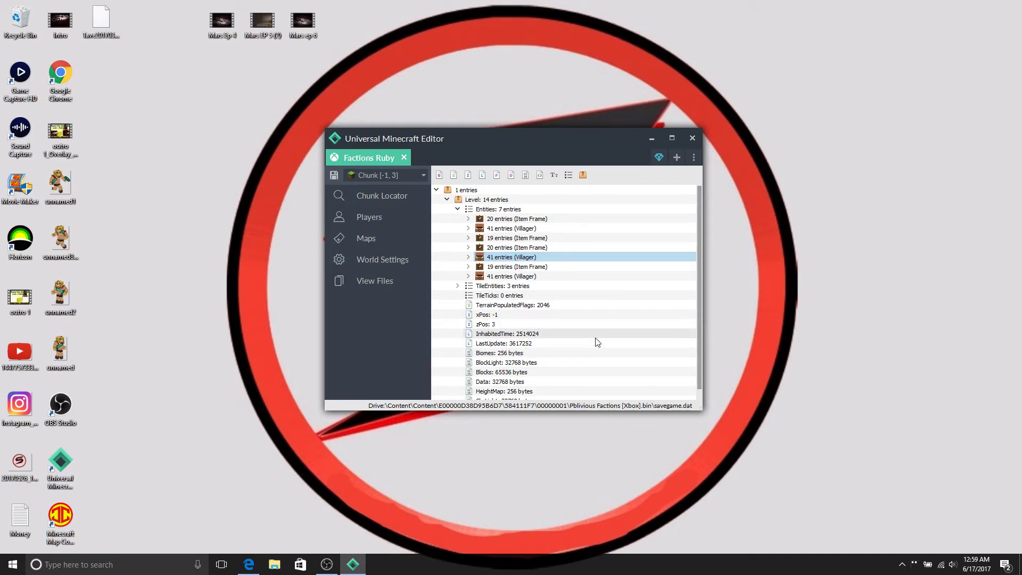
# Inspect the 19-entry Item Frame and its Nether Wart item, then collapse them
pyautogui.click(467, 267)
pyautogui.click(479, 276)
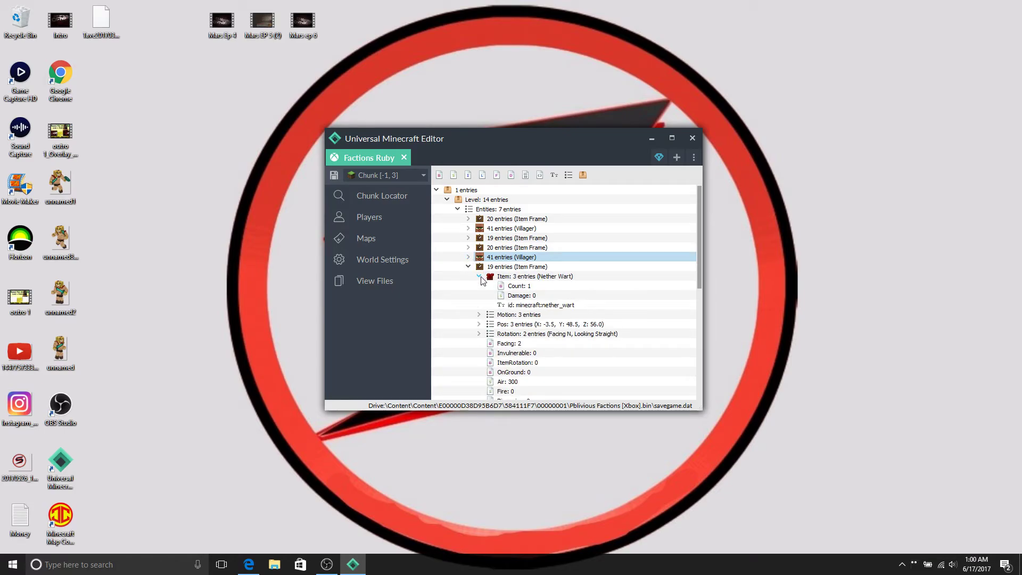
pyautogui.click(480, 276)
pyautogui.click(469, 267)
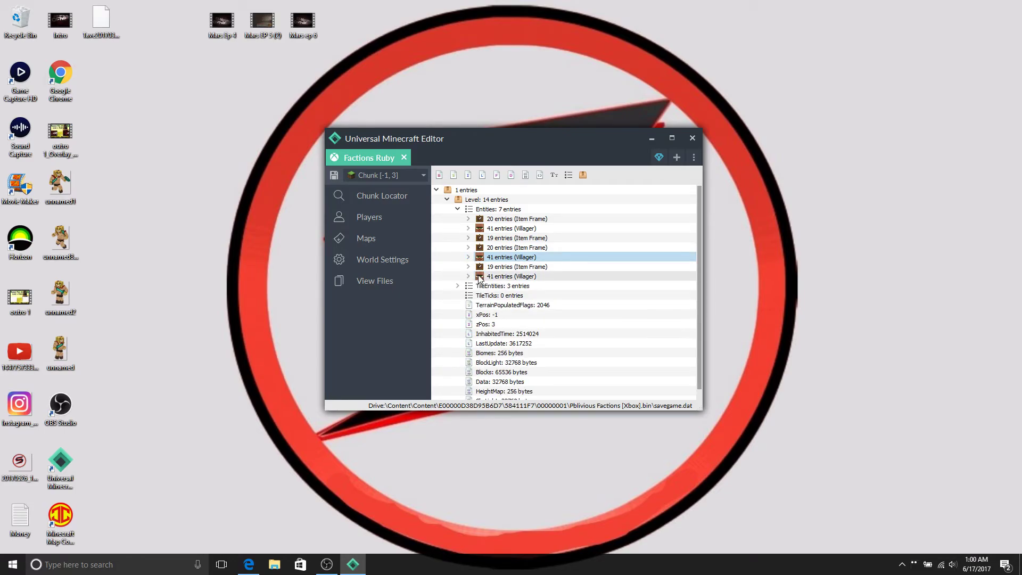
# Review the last villager's first, third (costing 32) and fifth trades
pyautogui.rightClick(480, 277)
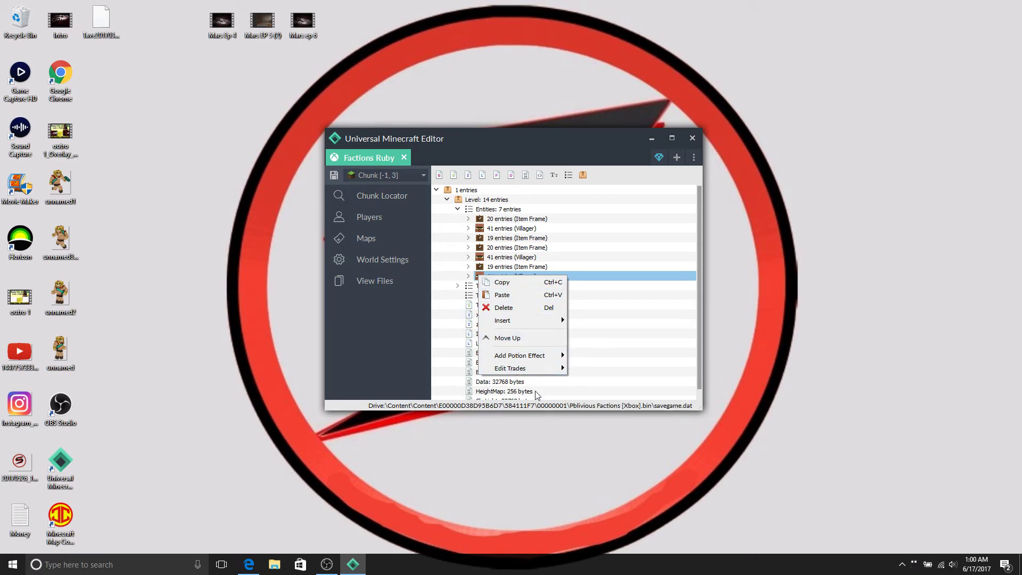
pyautogui.moveTo(553, 368)
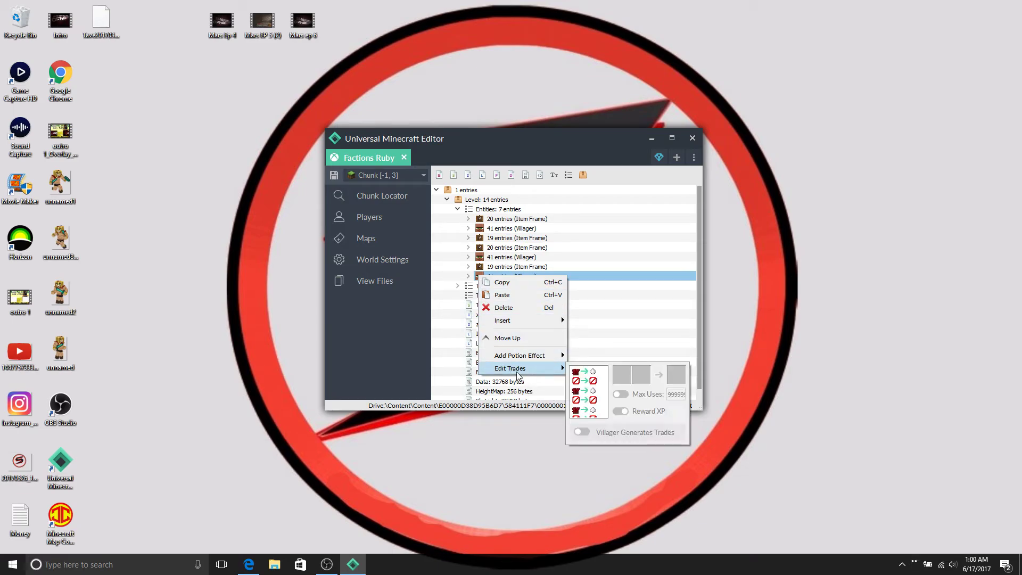
pyautogui.click(579, 374)
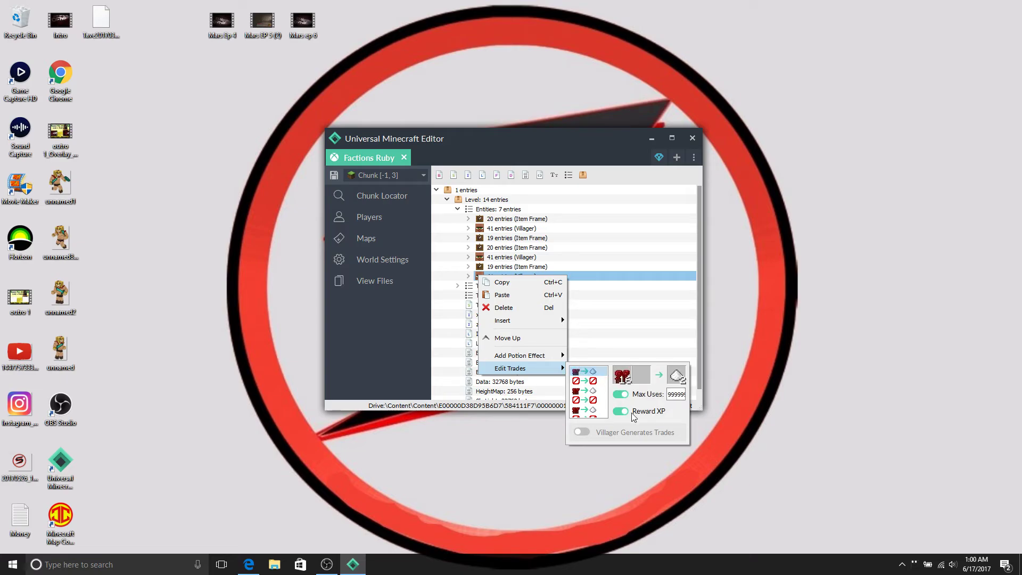
pyautogui.click(595, 391)
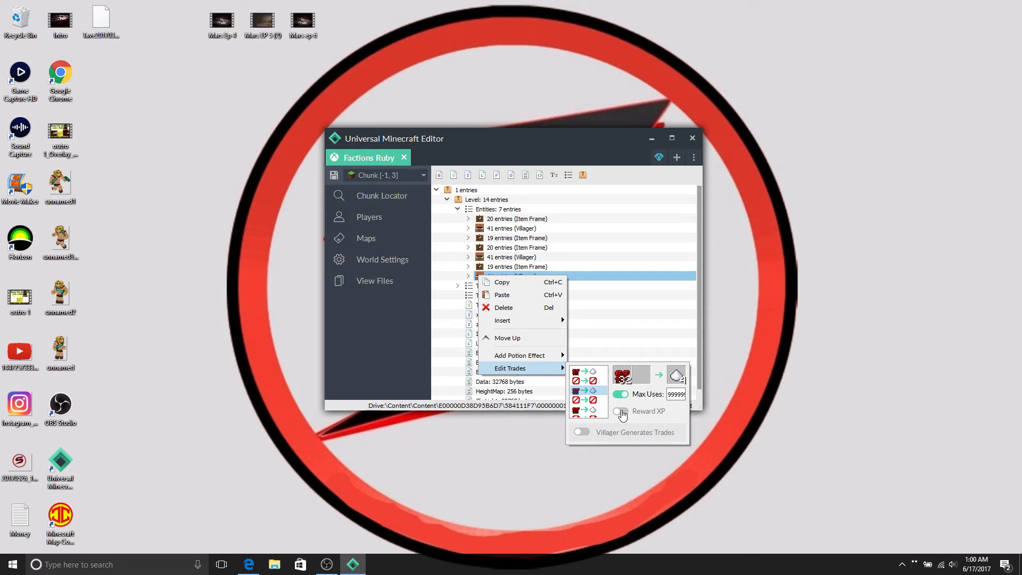
pyautogui.click(591, 410)
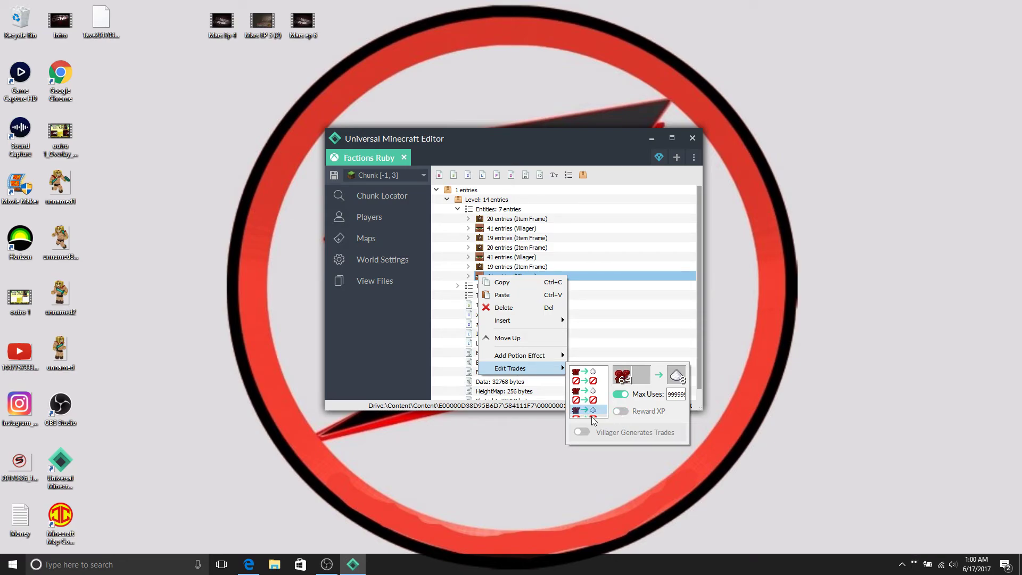
# Close the trade editor and collapse the Entities and Level tags
pyautogui.click(596, 303)
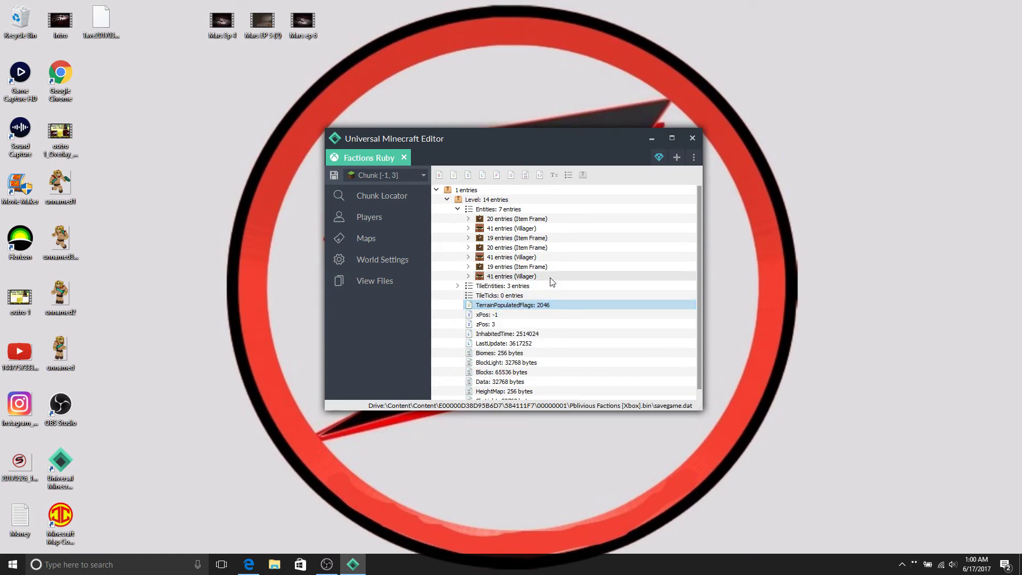
pyautogui.click(457, 209)
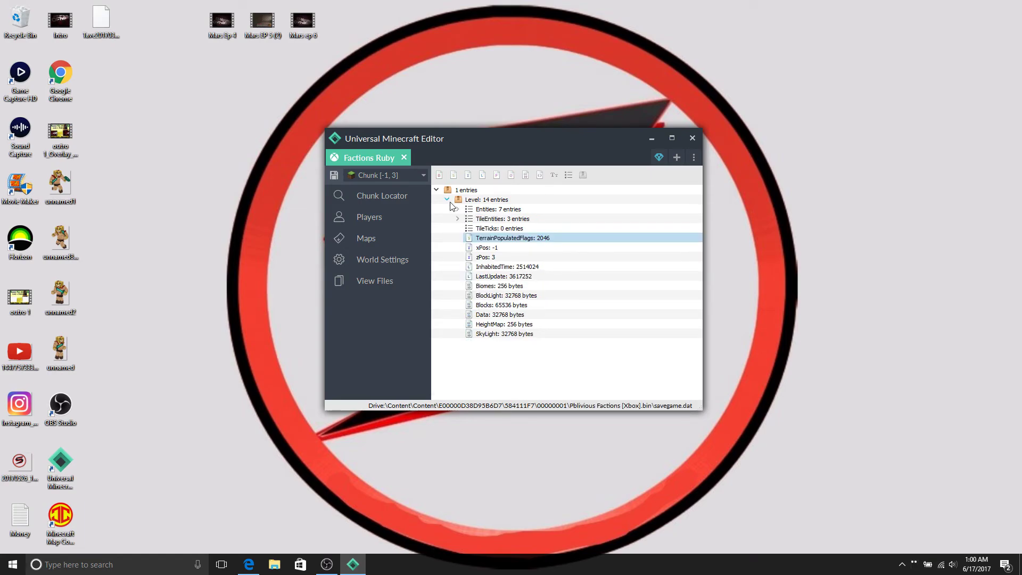
pyautogui.click(447, 200)
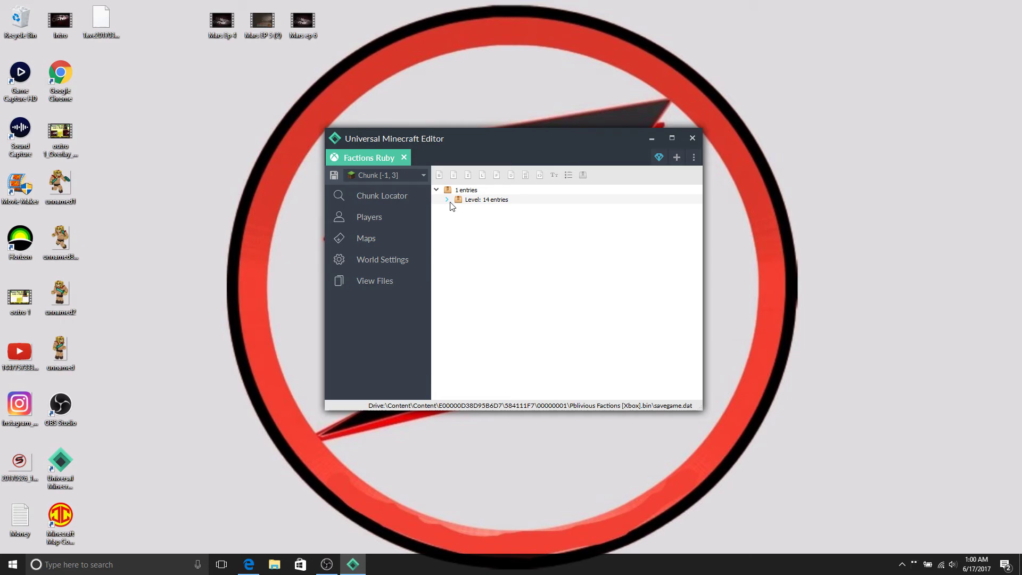